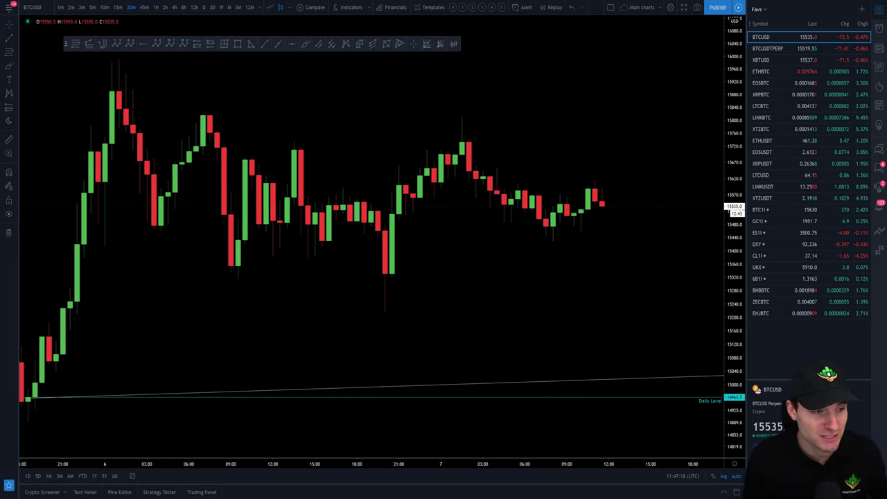
# Pan the BTCUSD chart to show the full XABCD harmonic pattern, then switch to Phemex
pyautogui.moveTo(519, 134); pyautogui.dragTo(536, 113)
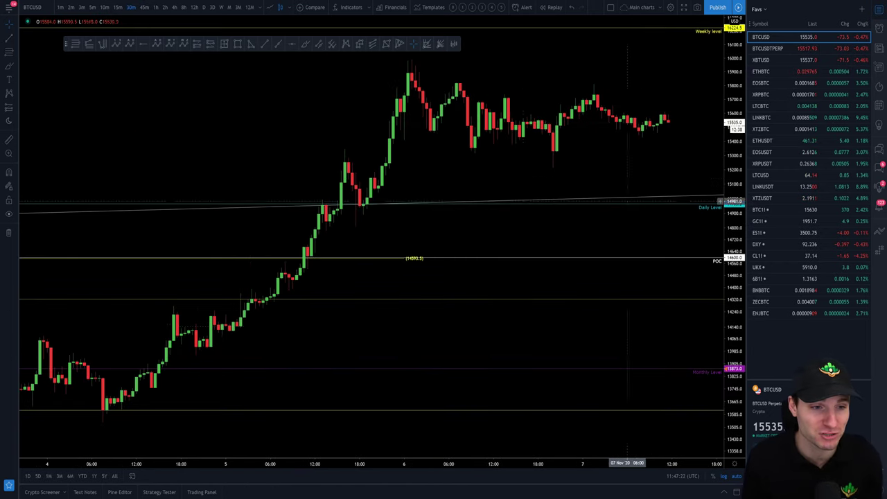
pyautogui.scroll(-5, 355, 332)
pyautogui.scroll(-5, 354, 333)
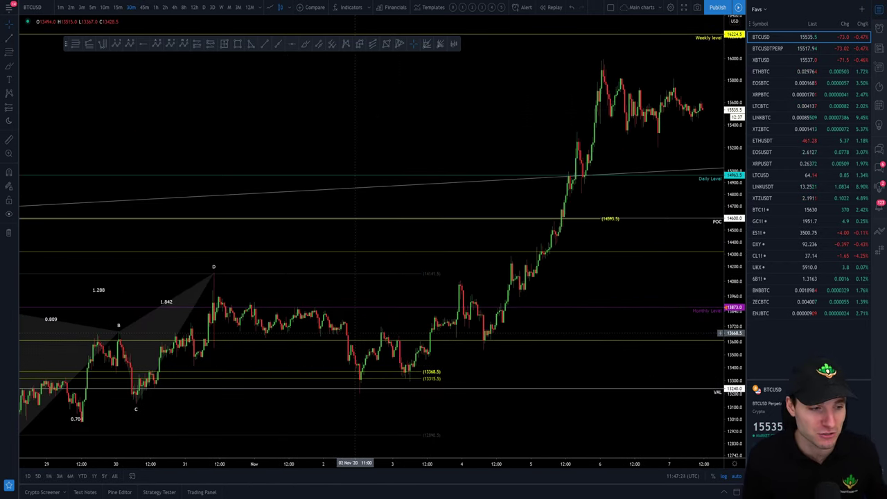
pyautogui.moveTo(175, 305)
pyautogui.mouseDown()
pyautogui.moveTo(272, 305)
pyautogui.moveTo(229, 351)
pyautogui.mouseUp()
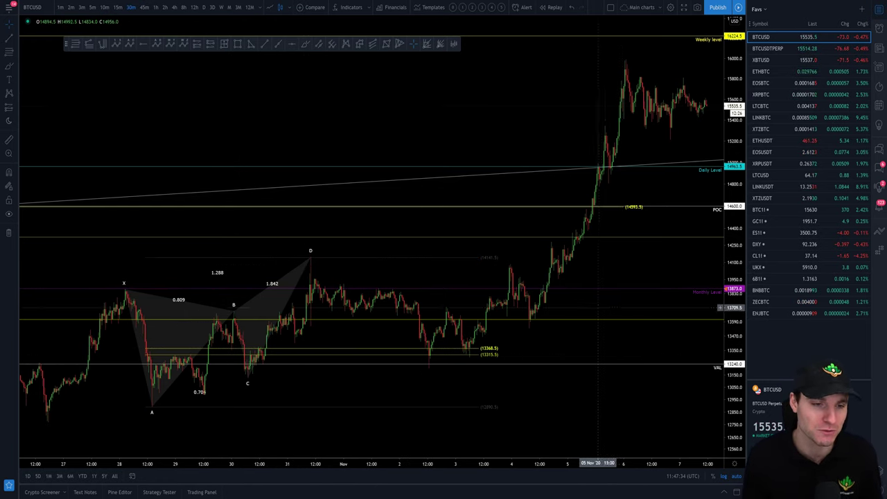
pyautogui.scroll(5, 471, 263)
pyautogui.scroll(5, 484, 277)
pyautogui.scroll(3, 492, 298)
pyautogui.scroll(2, 493, 298)
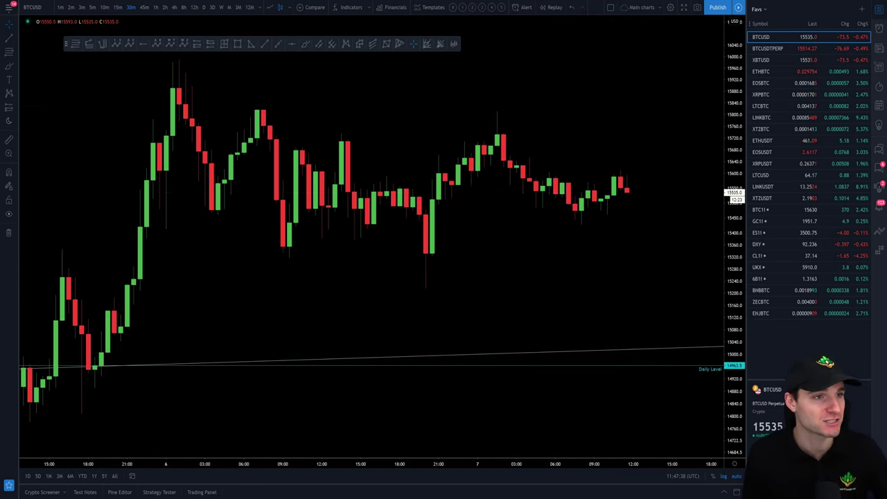
pyautogui.hotkey('ctrl', 'Tab')
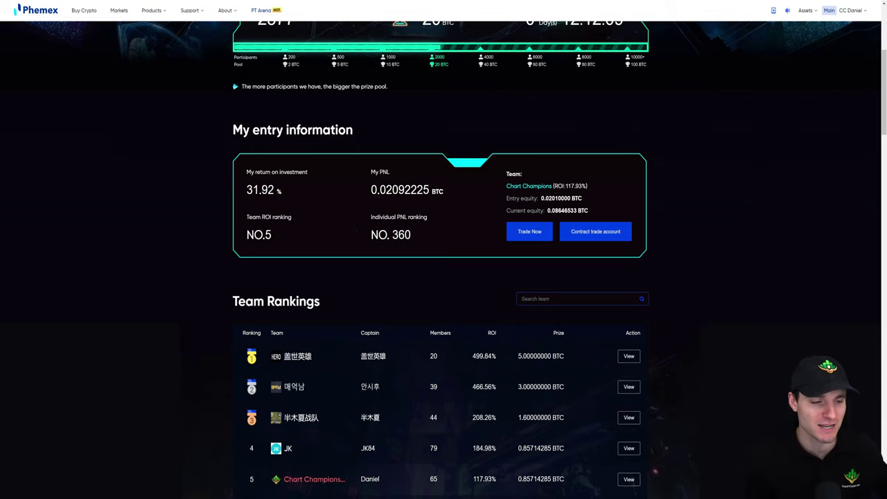
pyautogui.scroll(1, 361, 188)
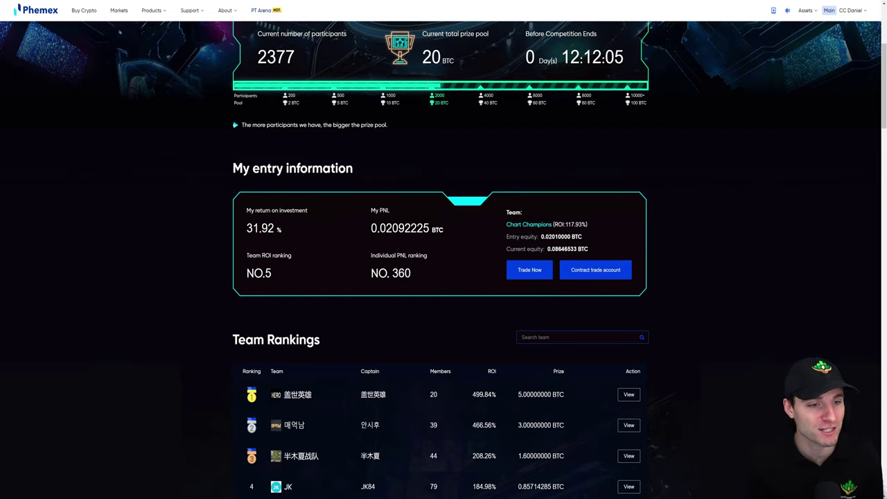
pyautogui.scroll(-1, 695, 256)
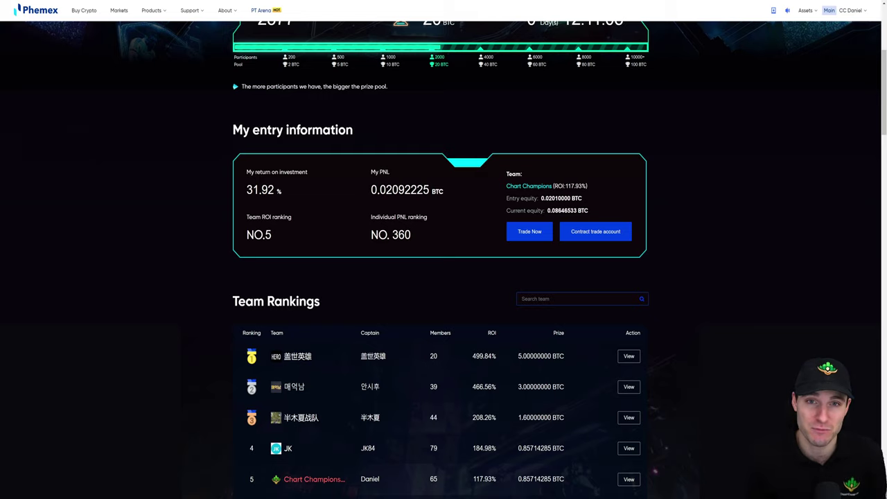
pyautogui.click(630, 357)
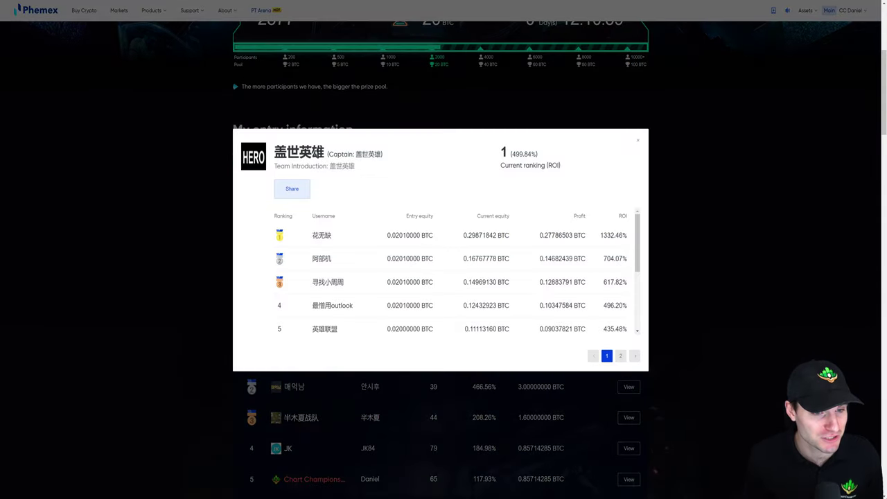
pyautogui.click(734, 242)
pyautogui.click(629, 447)
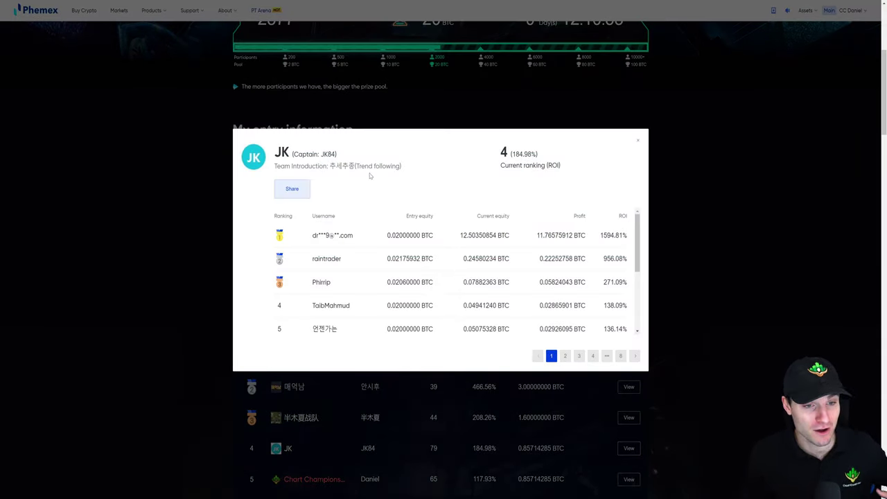
pyautogui.click(702, 196)
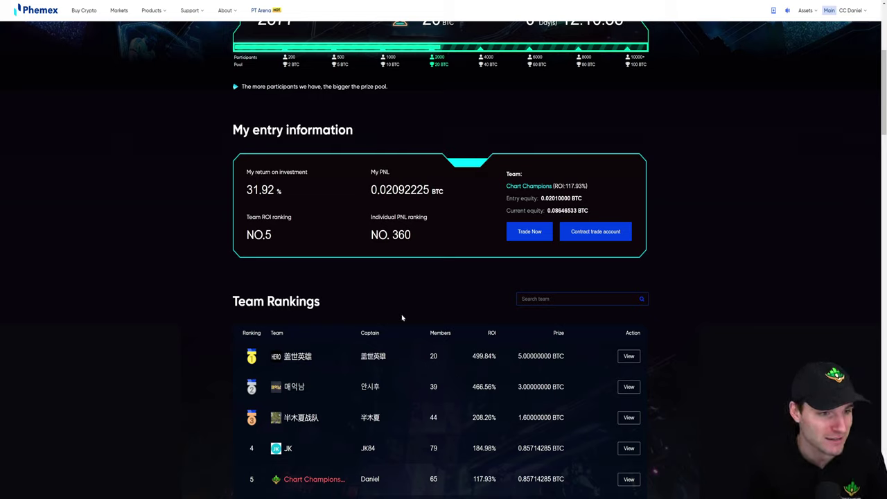
pyautogui.scroll(5, 423, 317)
pyautogui.press('F5')
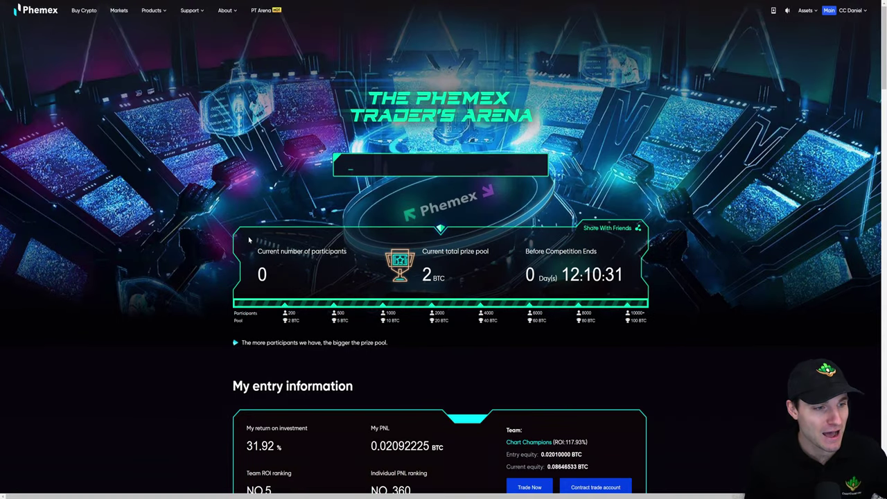
pyautogui.scroll(-4, 187, 260)
pyautogui.scroll(-3, 187, 260)
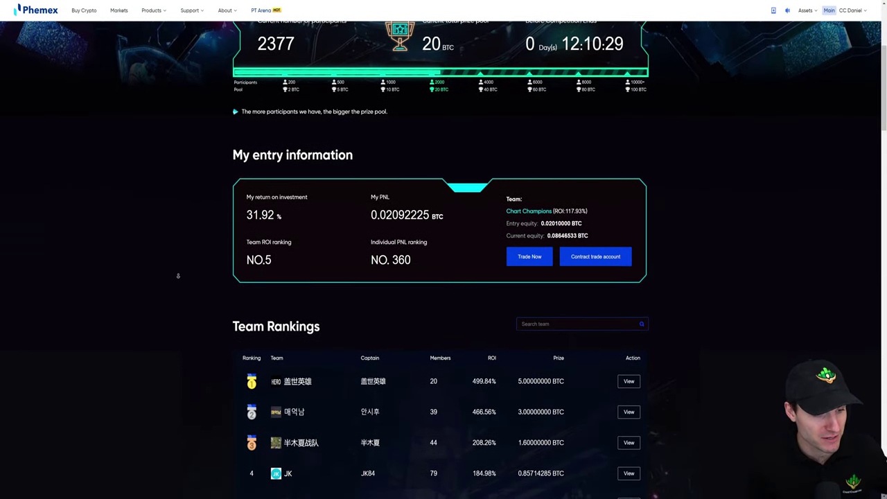
pyautogui.scroll(-1, 177, 277)
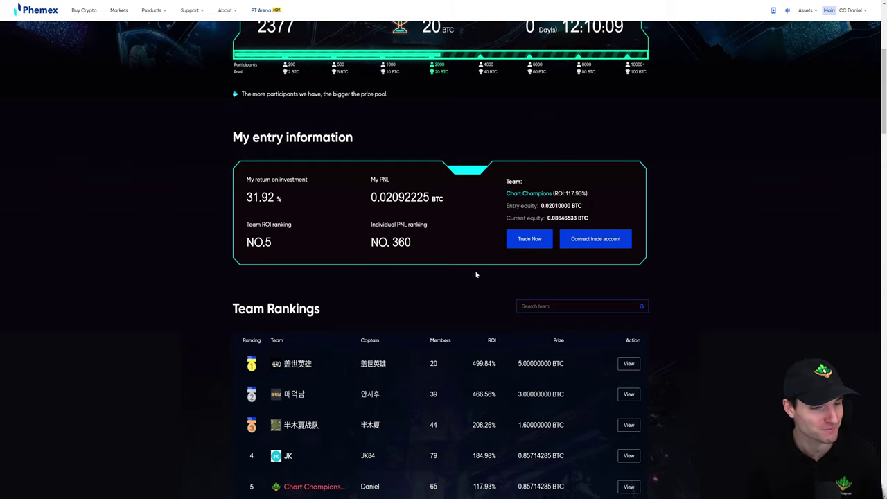
pyautogui.scroll(-2, 461, 262)
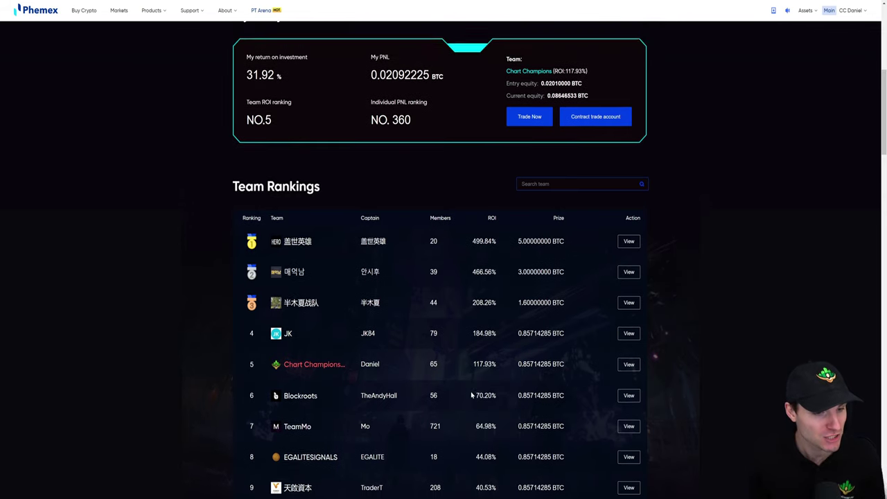
pyautogui.scroll(2, 478, 374)
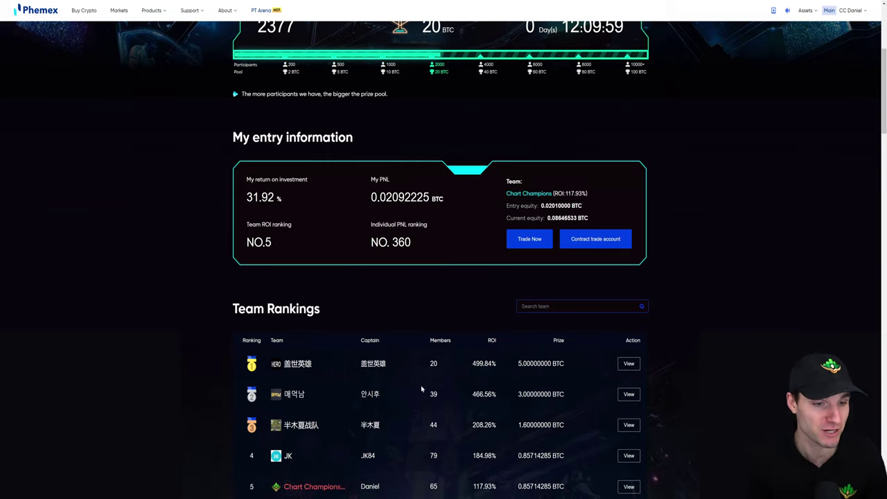
pyautogui.scroll(1, 407, 387)
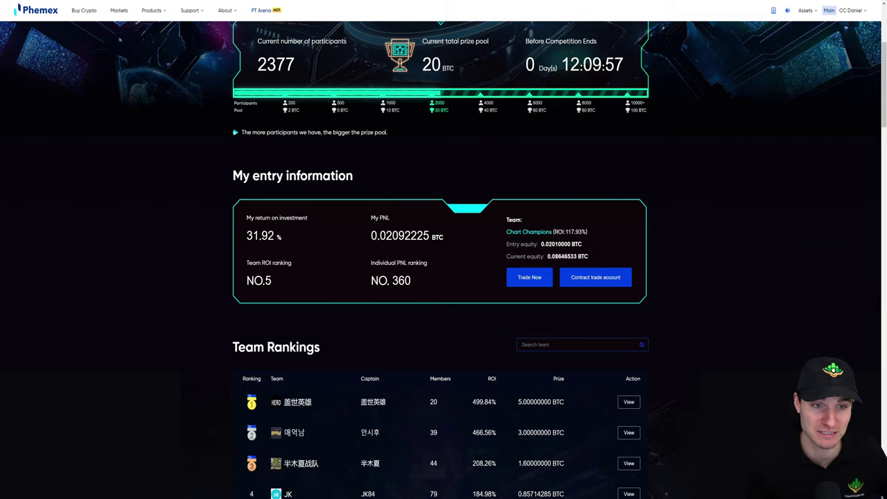
pyautogui.scroll(-1, 658, 135)
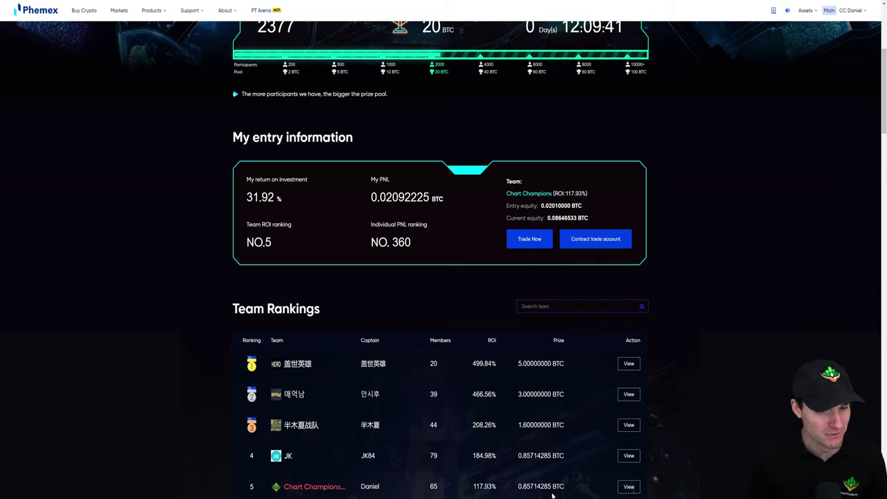
# Highlight the Chart Champions prize amount on the Phemex competition page
pyautogui.moveTo(518, 486); pyautogui.dragTo(550, 486)
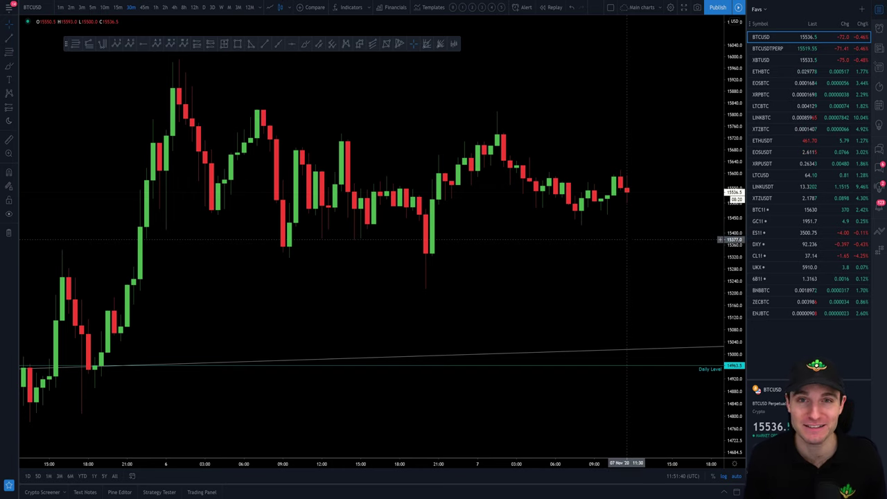
pyautogui.scroll(-1, 627, 239)
pyautogui.scroll(-1, 416, 311)
pyautogui.scroll(-1, 178, 383)
pyautogui.scroll(-1, 178, 383)
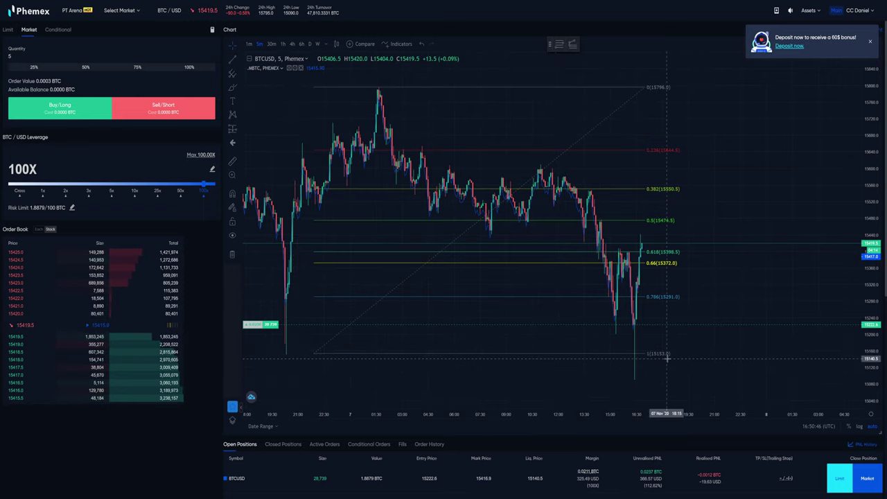
pyautogui.press('F5')
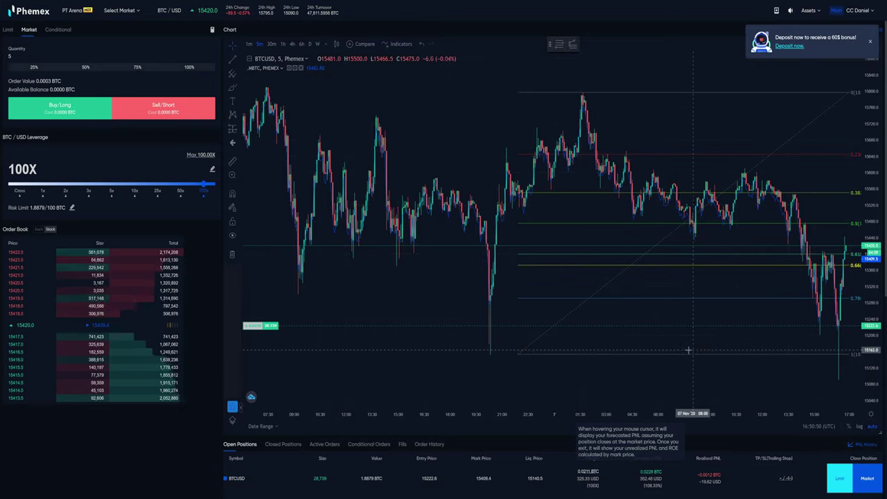
pyautogui.moveTo(682, 343); pyautogui.dragTo(508, 340)
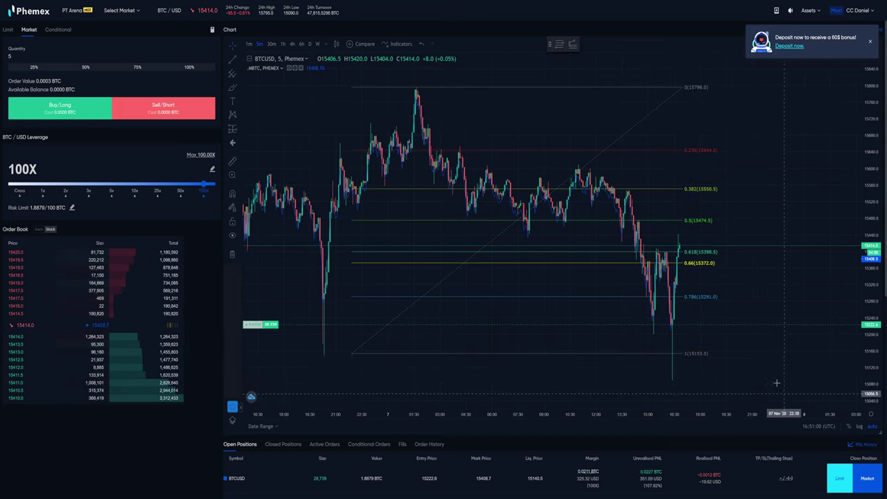
pyautogui.scroll(1, 734, 317)
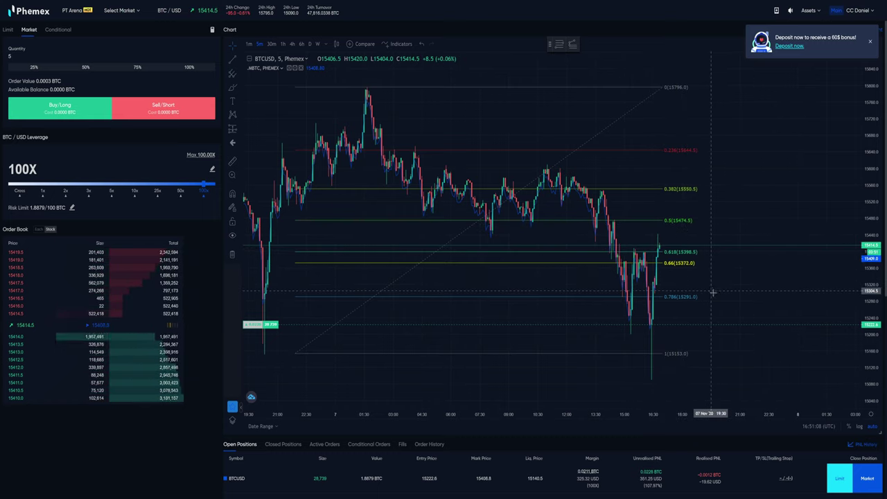
pyautogui.scroll(-1, 727, 296)
pyautogui.scroll(-1, 713, 305)
pyautogui.scroll(-1, 701, 313)
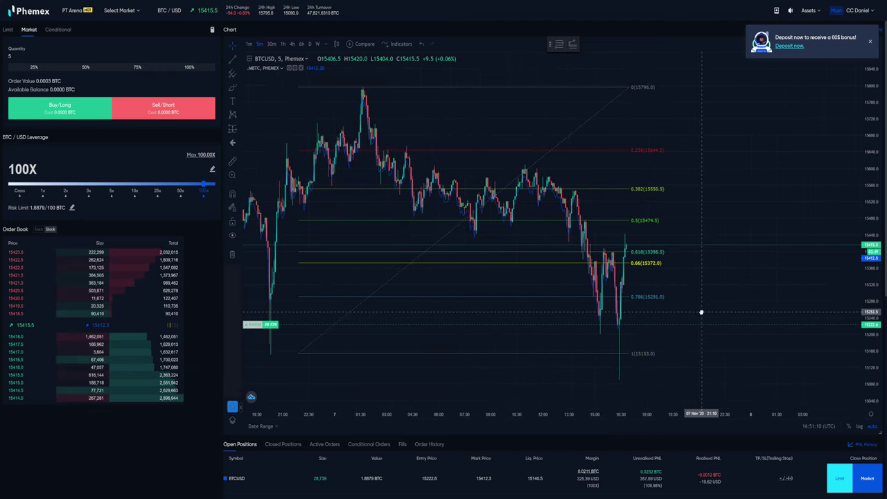
pyautogui.hotkey('alt', 'Tab')
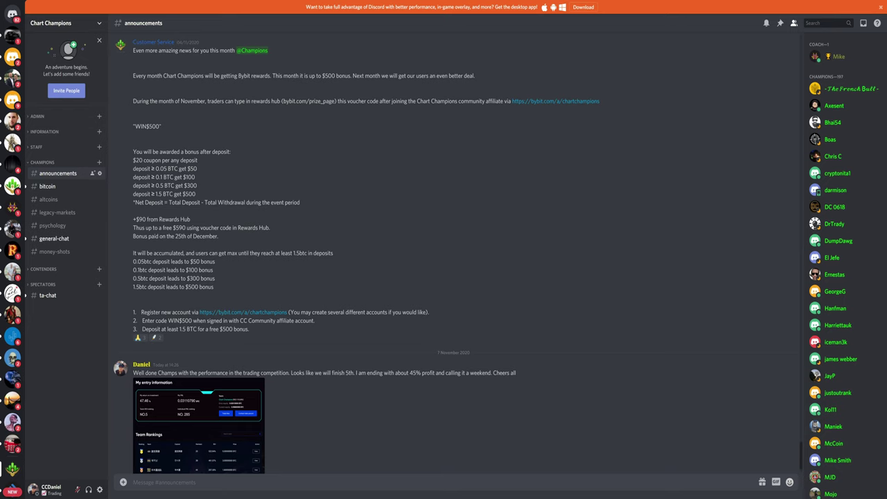
pyautogui.scroll(-1, 297, 362)
pyautogui.click(232, 390)
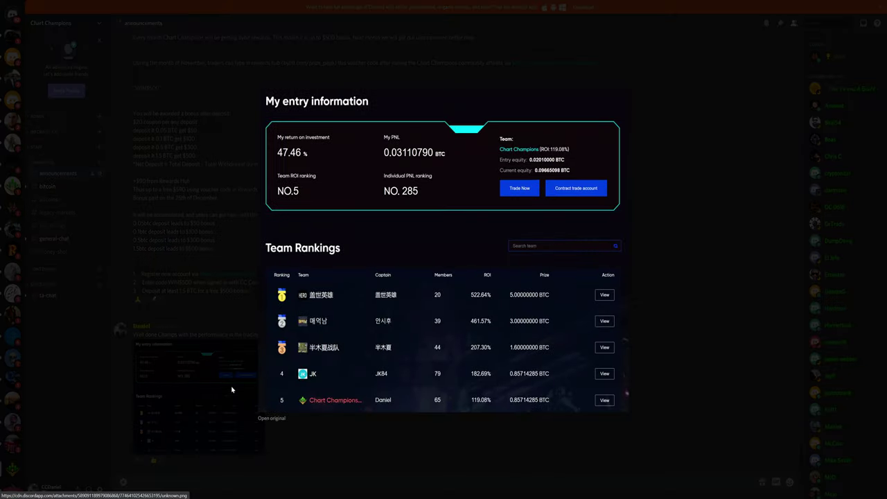
pyautogui.click(492, 435)
pyautogui.hotkey('alt', 'Tab')
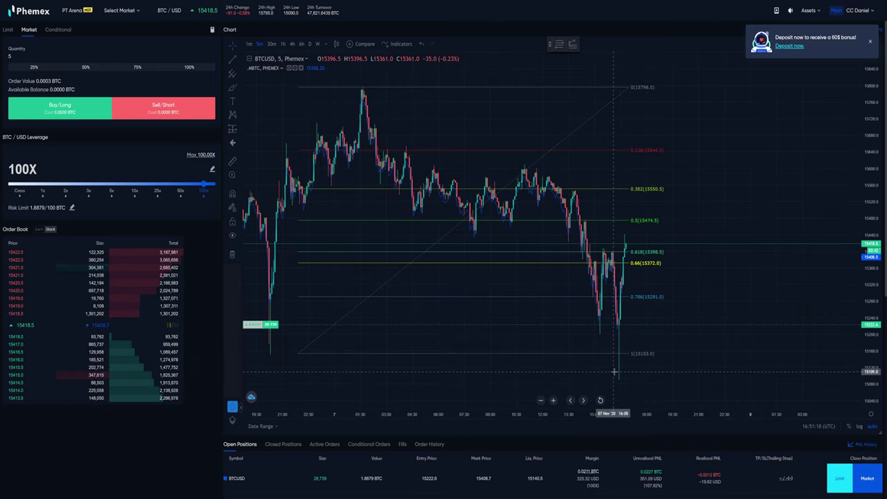